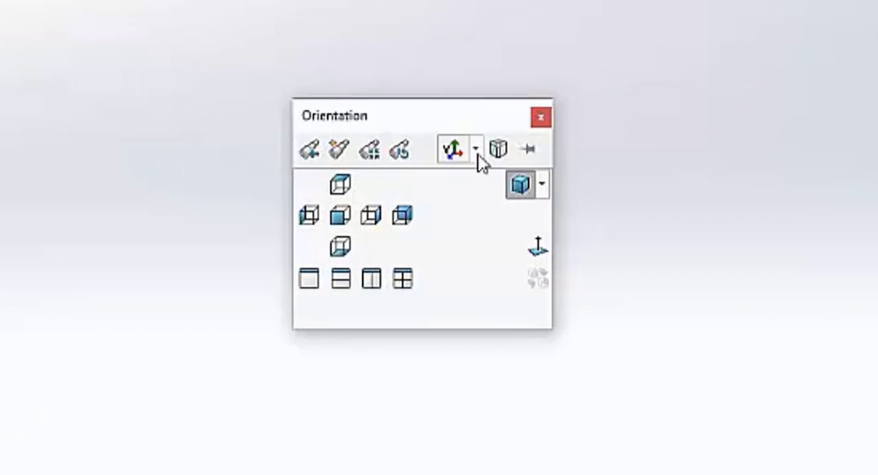
- Switch the part's standard views to Z-up and accept the orientation change
click(476, 152)
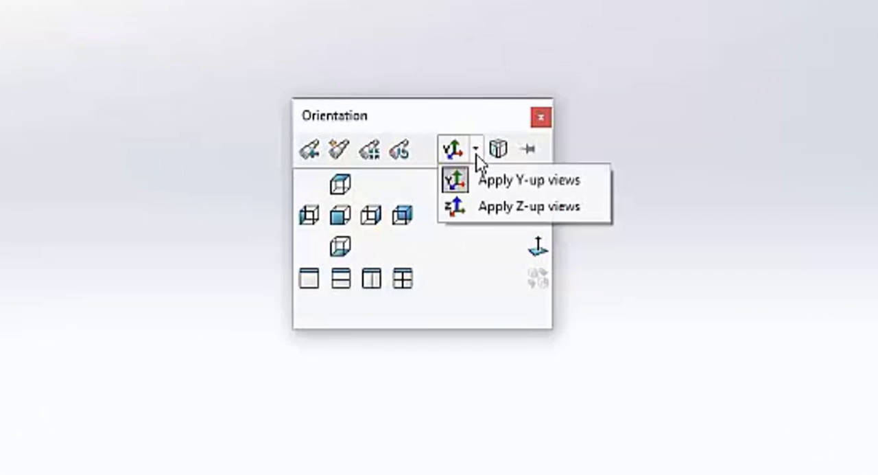
click(514, 207)
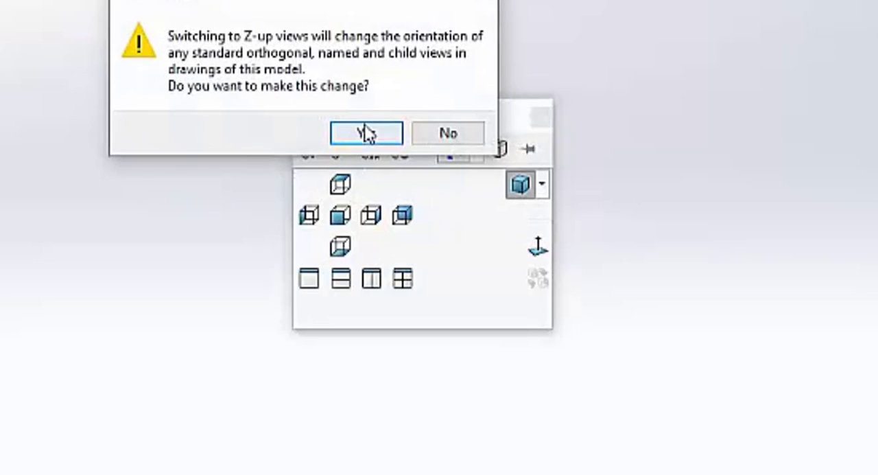
click(367, 132)
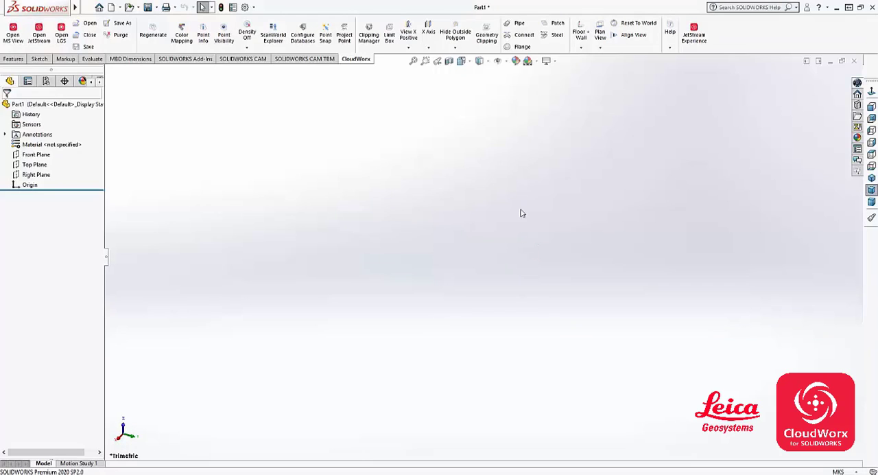
- Load the point cloud P40_DeiselKeroExch.lgs from the lgs folder using the Default (current) coordinate system
click(62, 40)
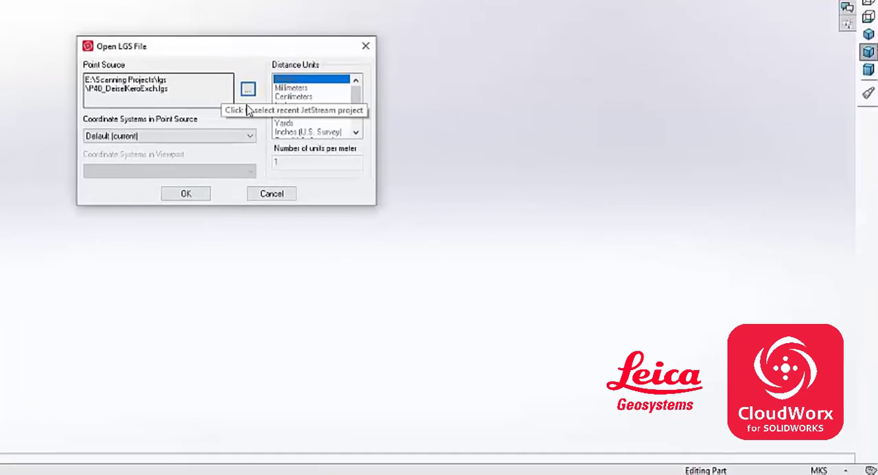
click(234, 80)
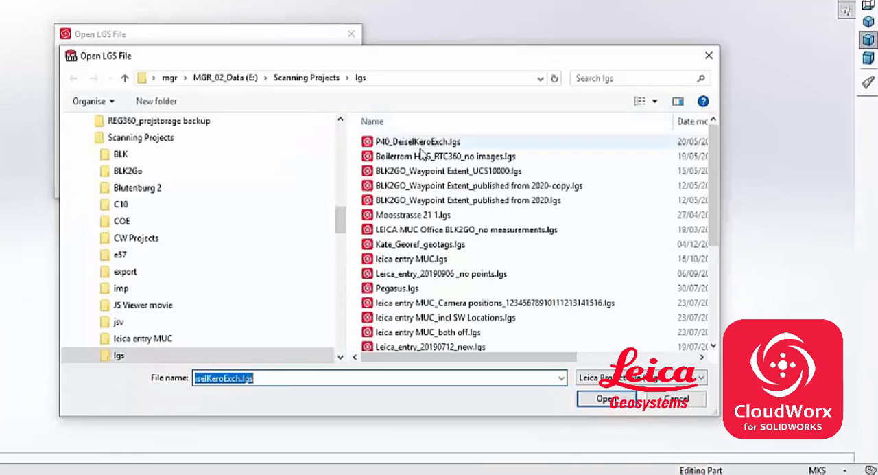
double_click(418, 147)
click(151, 126)
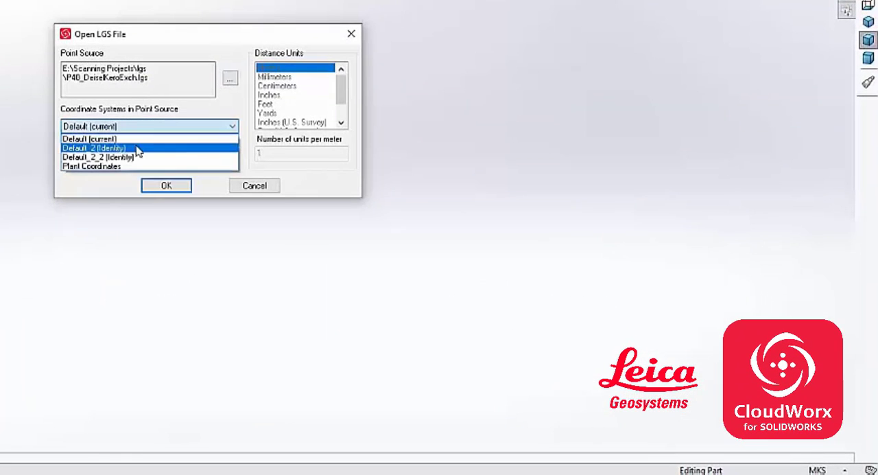
click(128, 142)
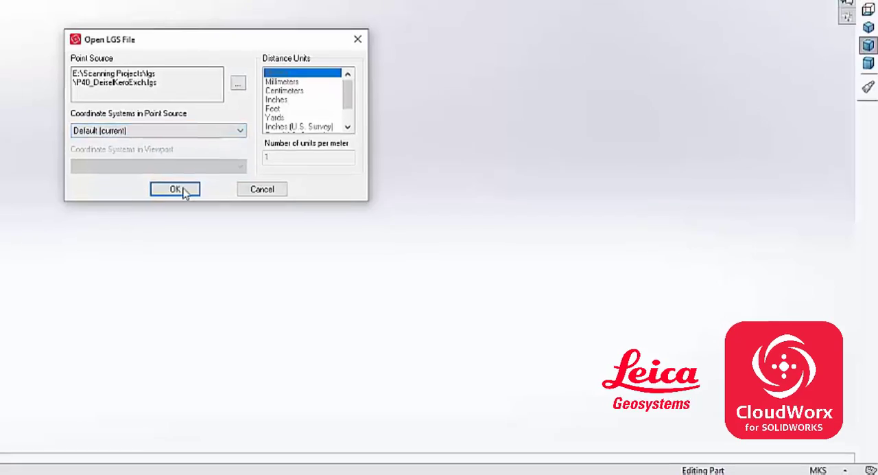
click(174, 186)
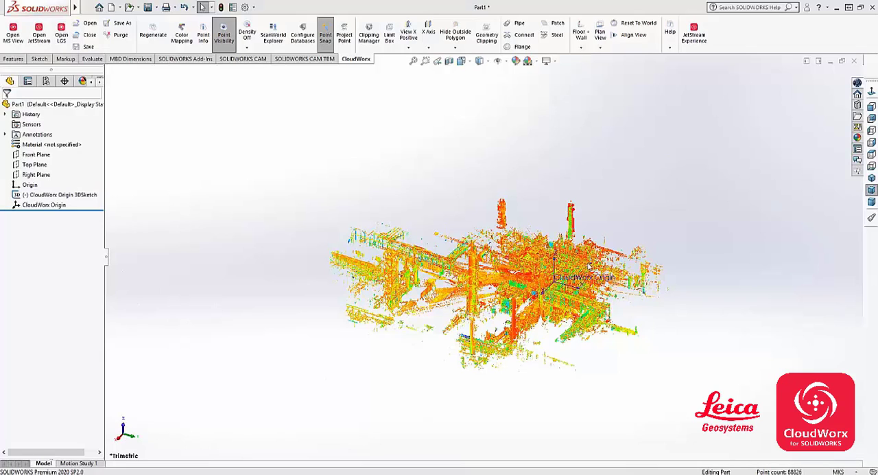
- Inspect the loaded point cloud from the top, front and isometric views
click(872, 155)
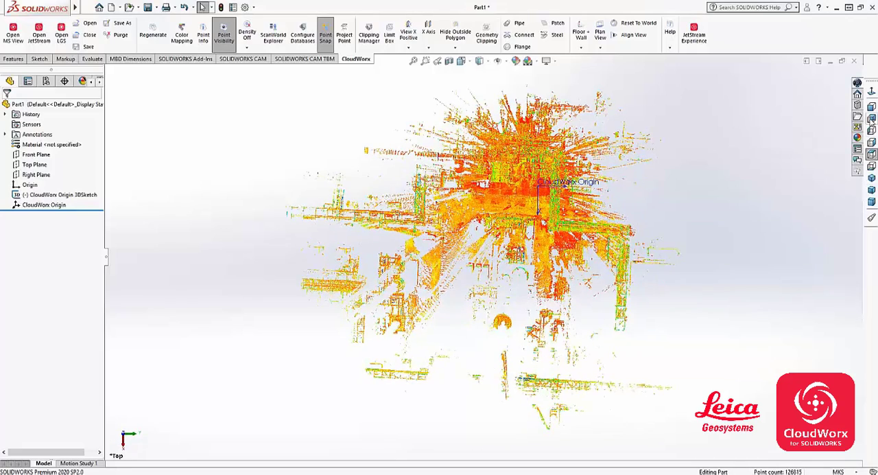
click(871, 107)
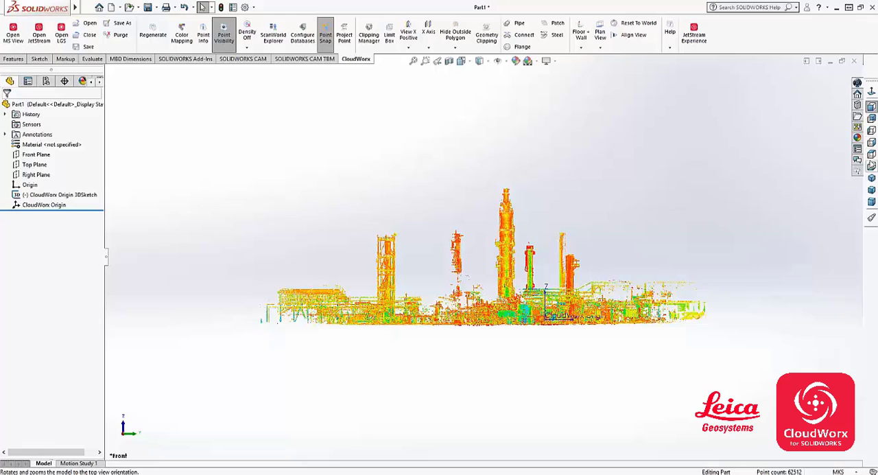
click(871, 178)
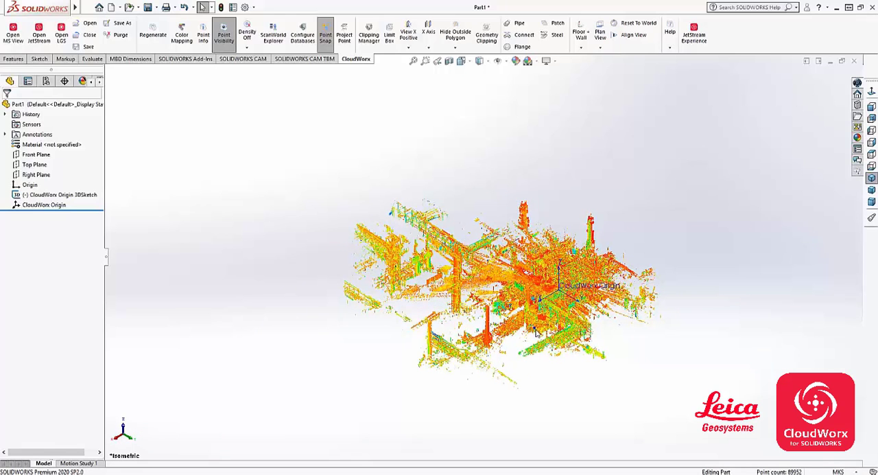
- Apply True Color mapping to the point cloud and look closer at the result
click(182, 33)
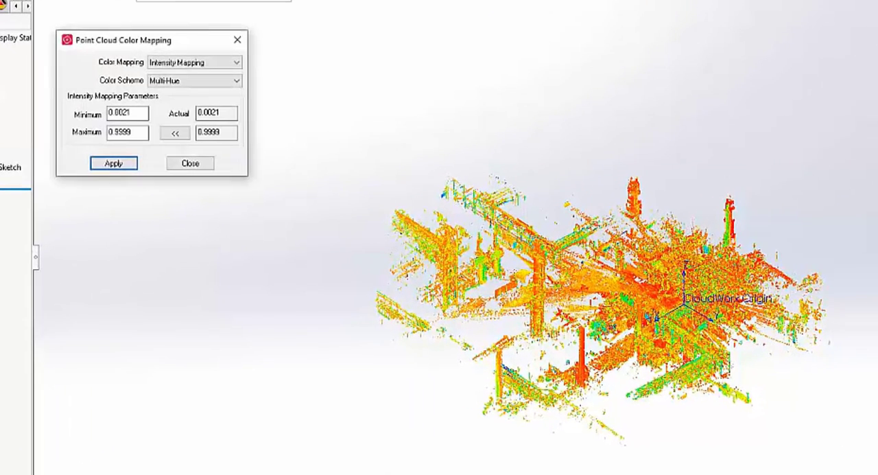
click(236, 62)
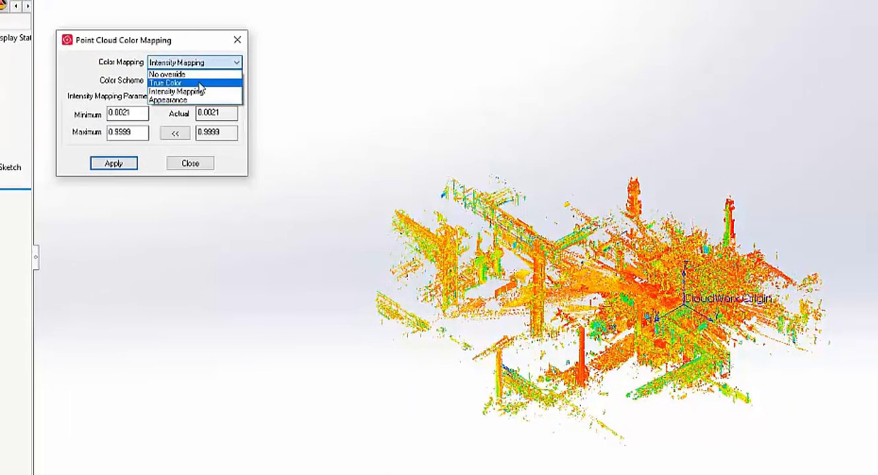
click(201, 81)
click(116, 165)
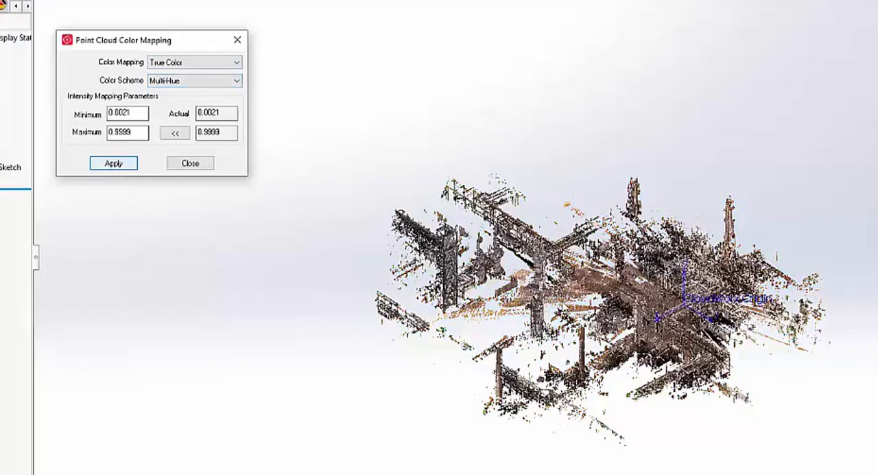
scroll(689, 274, down, 10)
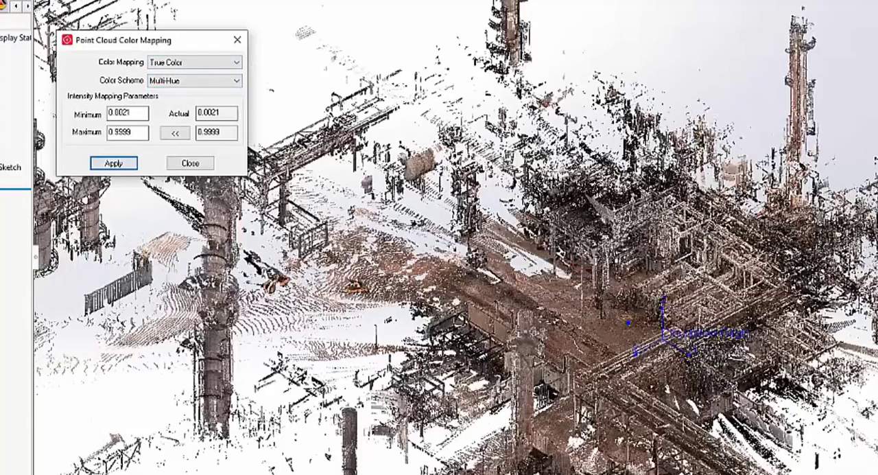
- Apply Intensity Mapping with the Grayscale color scheme to the point cloud
click(172, 62)
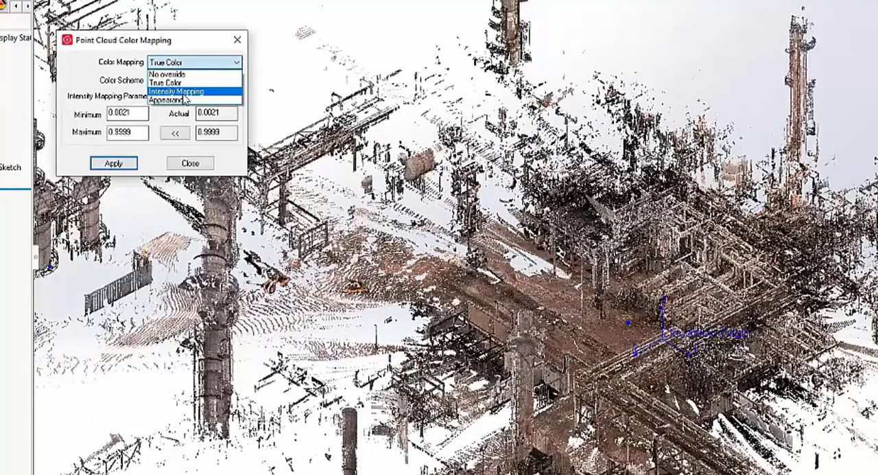
click(183, 92)
click(172, 82)
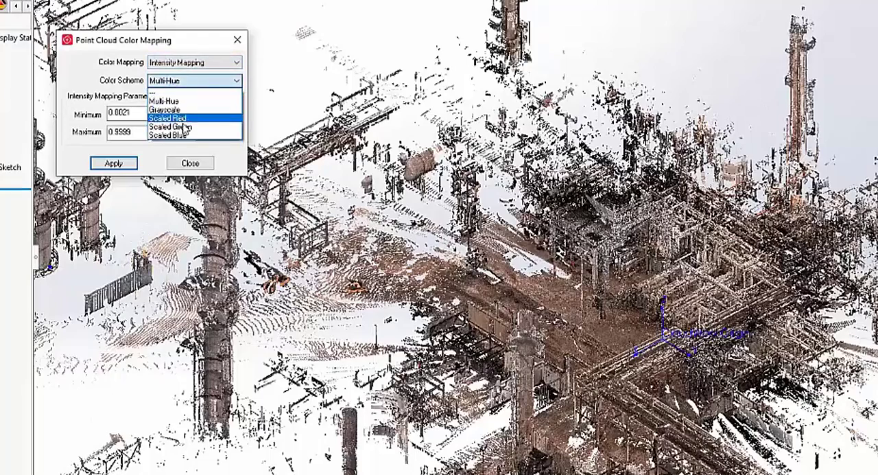
click(181, 121)
click(115, 164)
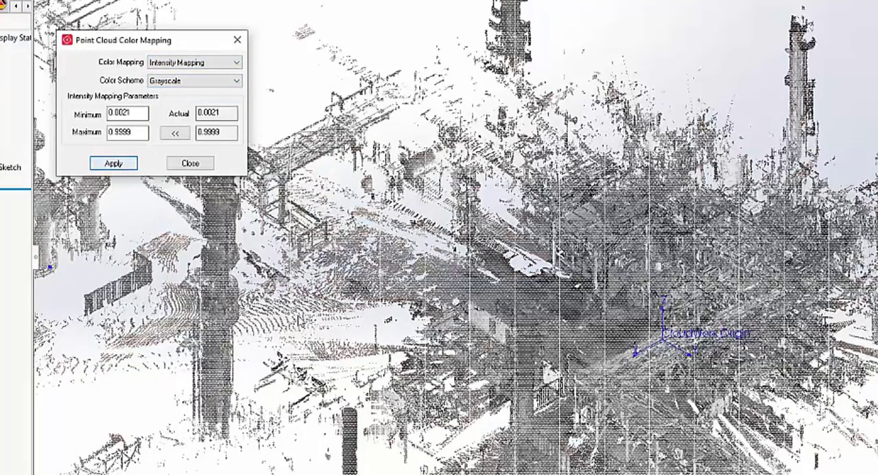
- Return the point cloud's color mapping to True Color and finish the color mapping settings
click(199, 81)
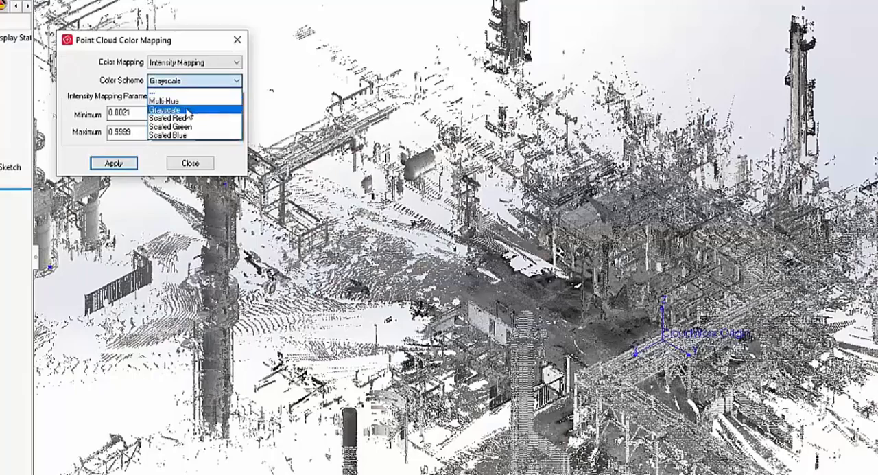
click(195, 65)
click(194, 65)
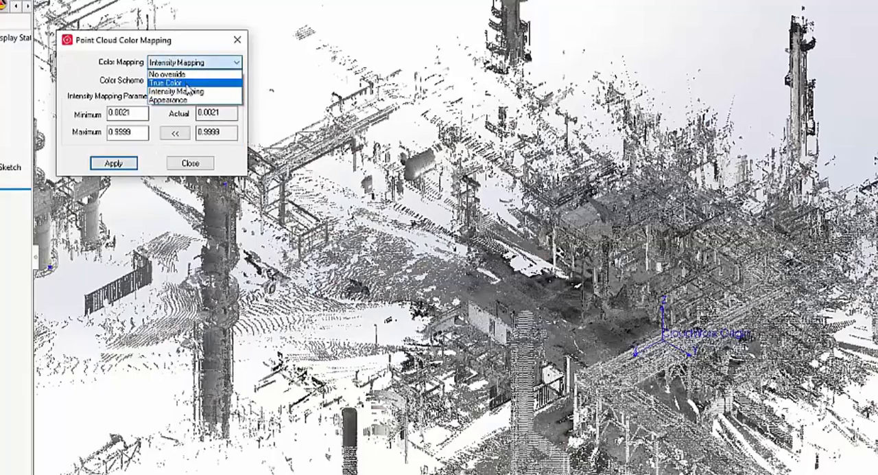
click(188, 83)
click(113, 163)
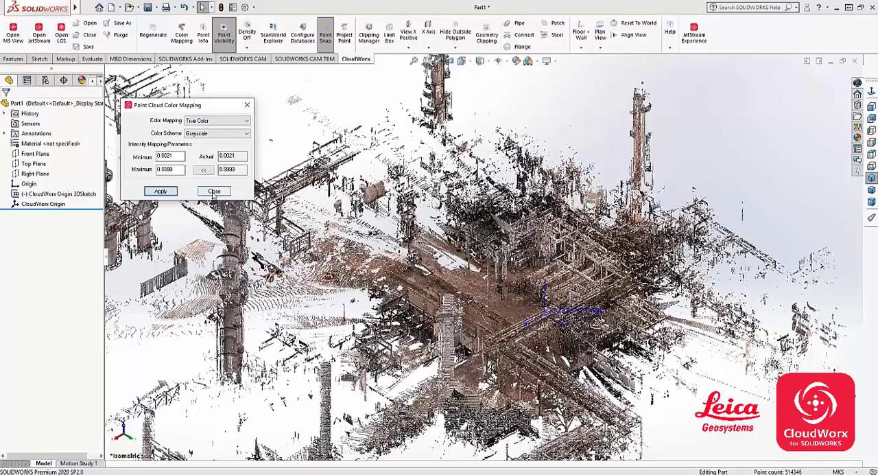
click(213, 191)
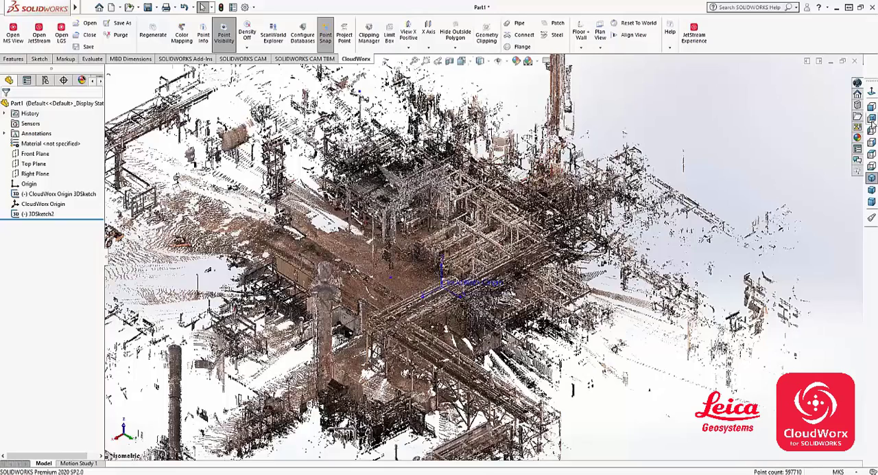
- In the top view, hide all points outside a four-sided polygon fence drawn around the pipework just above the CloudWorx Origin
click(872, 155)
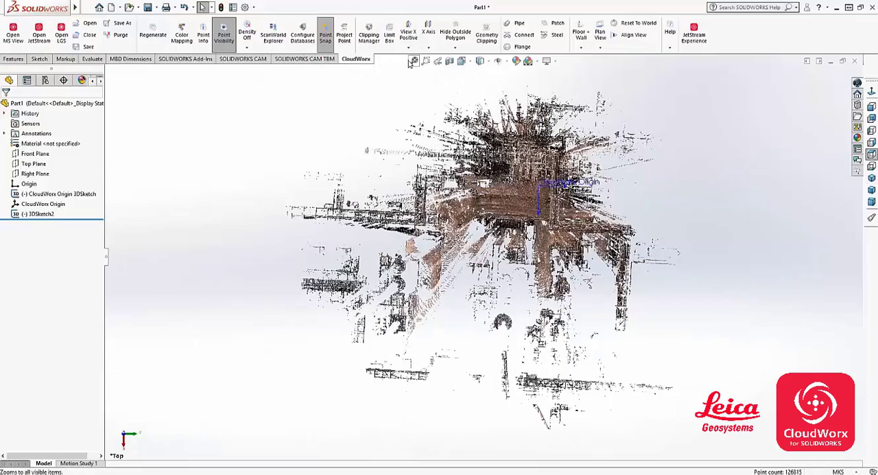
click(455, 47)
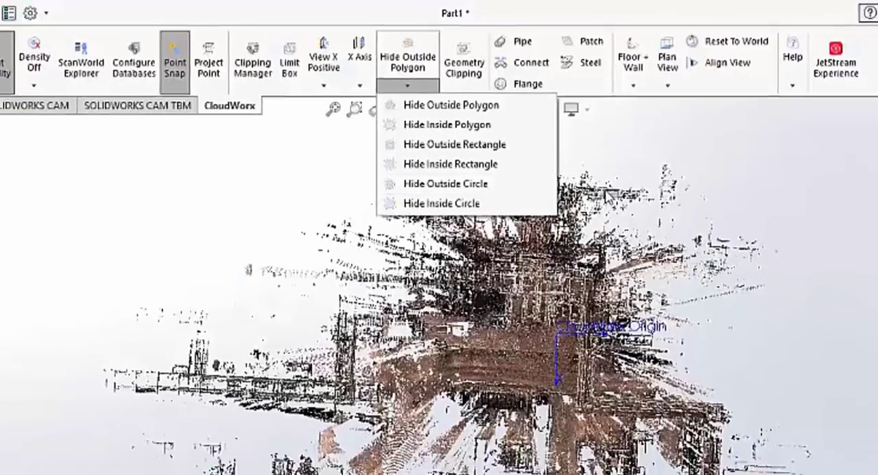
click(486, 211)
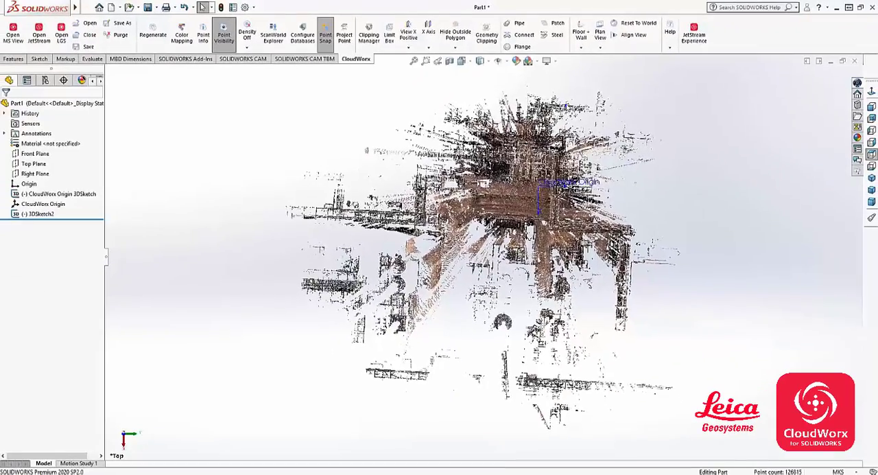
scroll(569, 107, up, 1)
scroll(567, 128, down, 6)
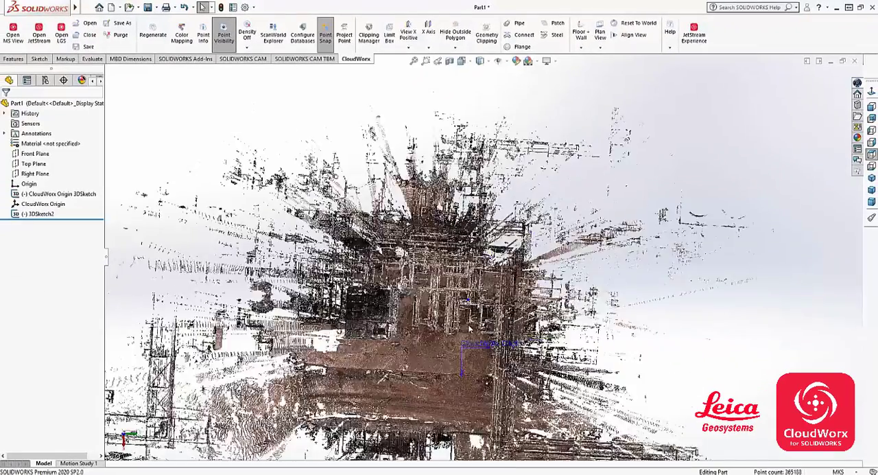
scroll(469, 328, down, 3)
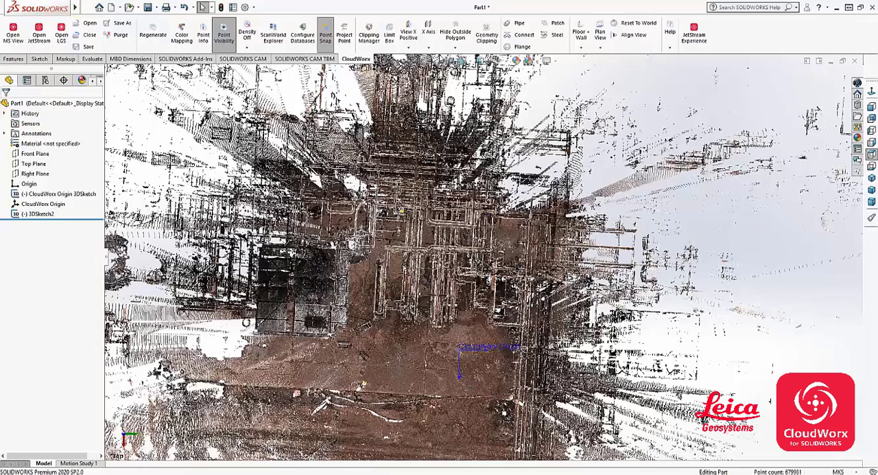
click(462, 49)
click(477, 59)
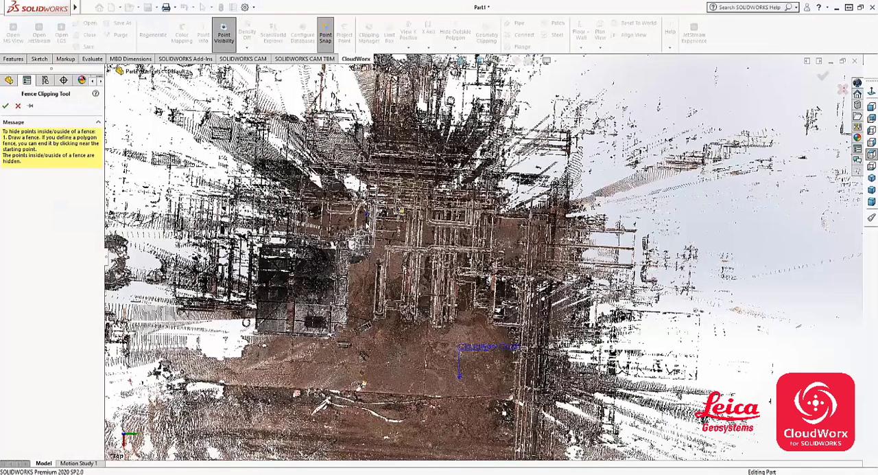
click(366, 215)
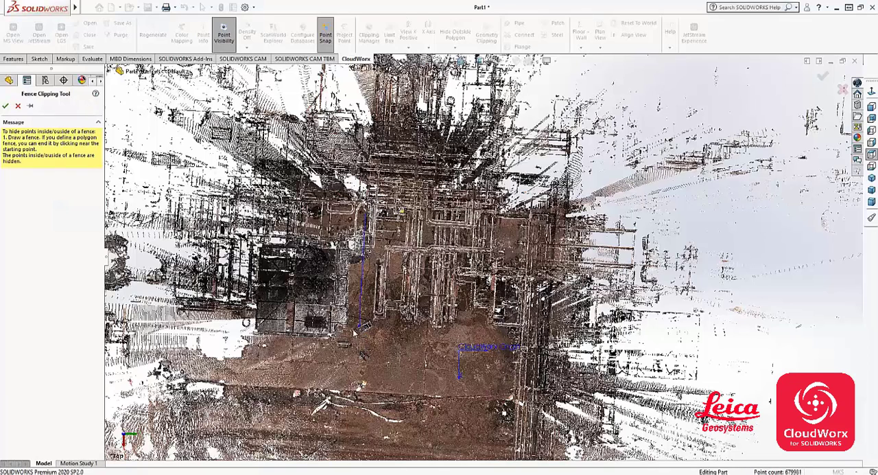
click(354, 329)
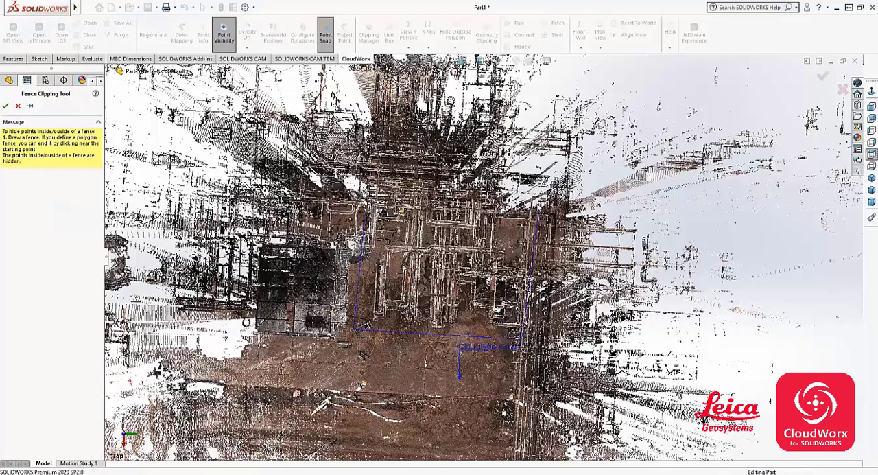
click(534, 201)
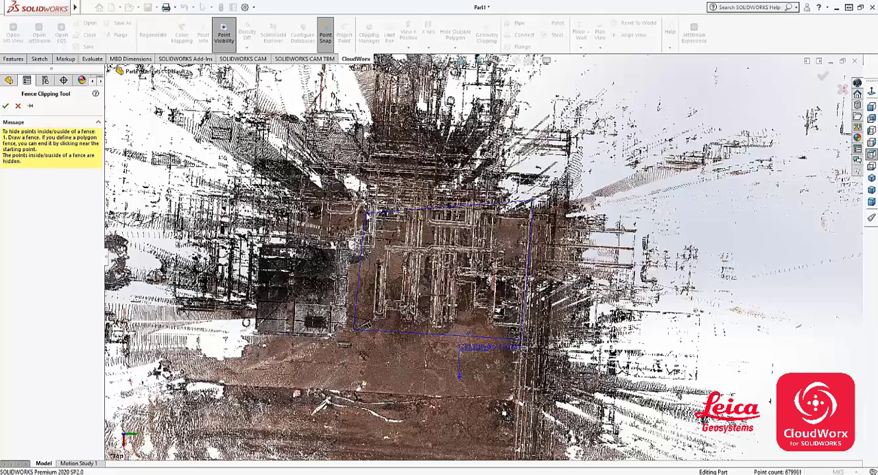
click(367, 214)
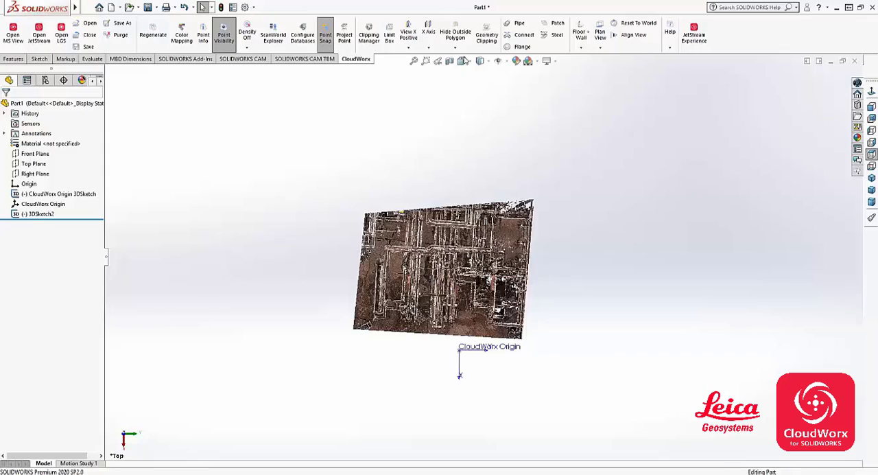
- In the Clipping Manager, try disabling and re-enabling the new_fence_poly clipping in the unnamed group, and try its Inverse option
click(369, 42)
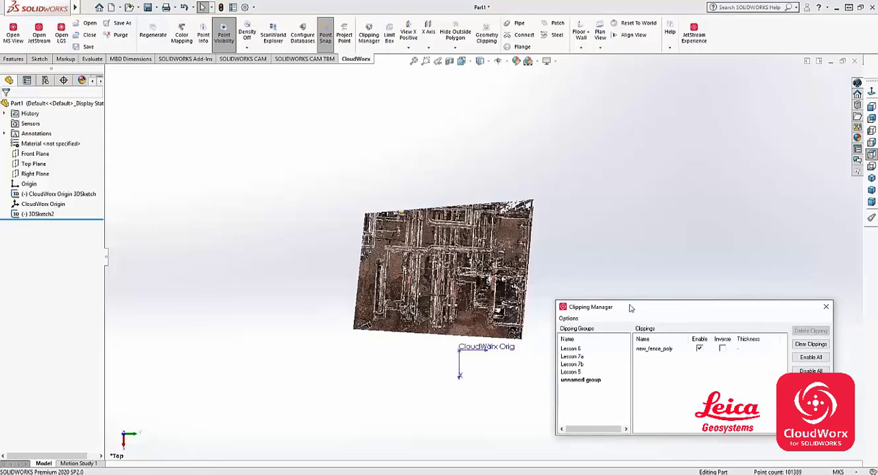
drag(629, 307, 136, 82)
click(127, 221)
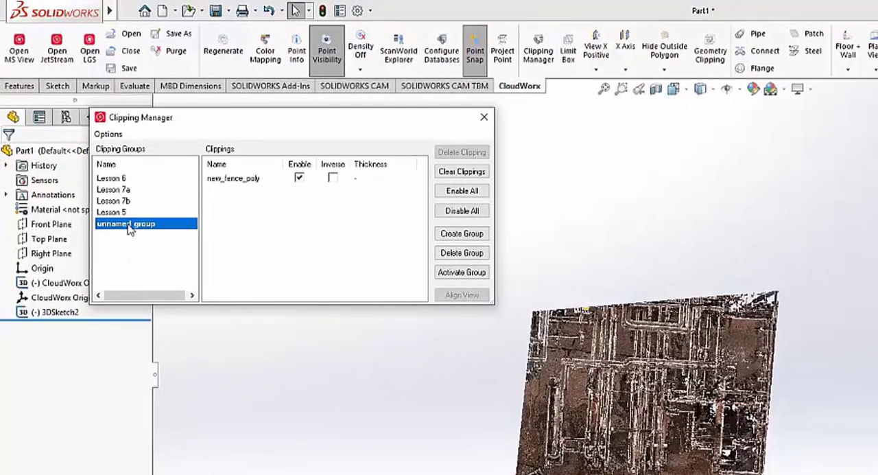
click(235, 179)
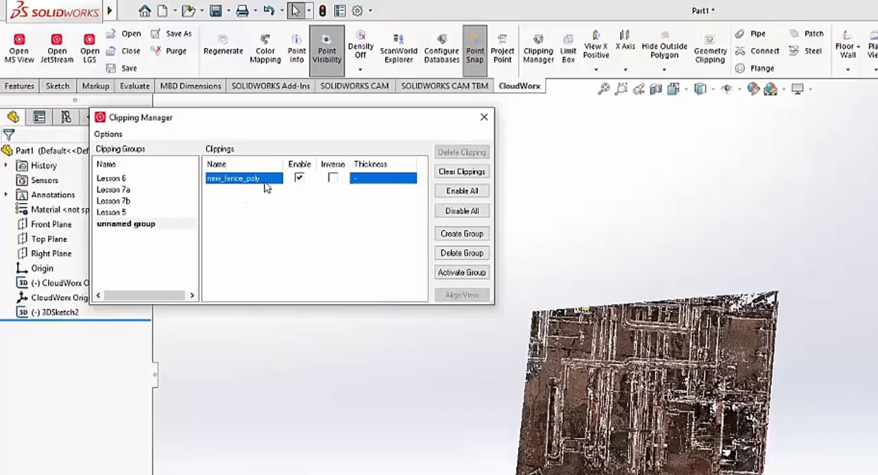
click(300, 178)
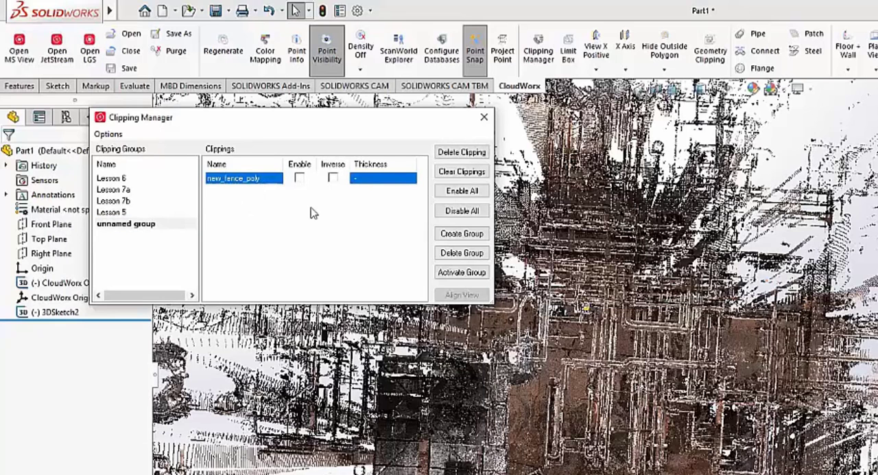
click(299, 179)
click(333, 179)
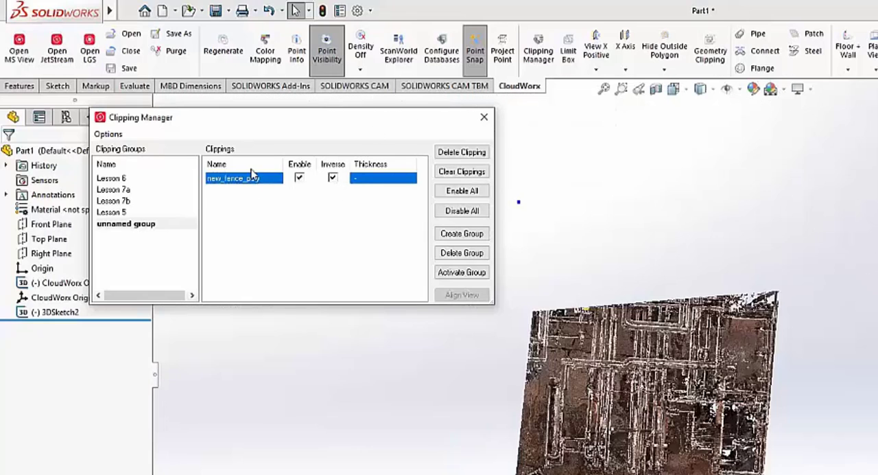
- Open the names of the new_fence_poly clipping and the unnamed group for editing, and leave the Clipping Manager
double_click(256, 180)
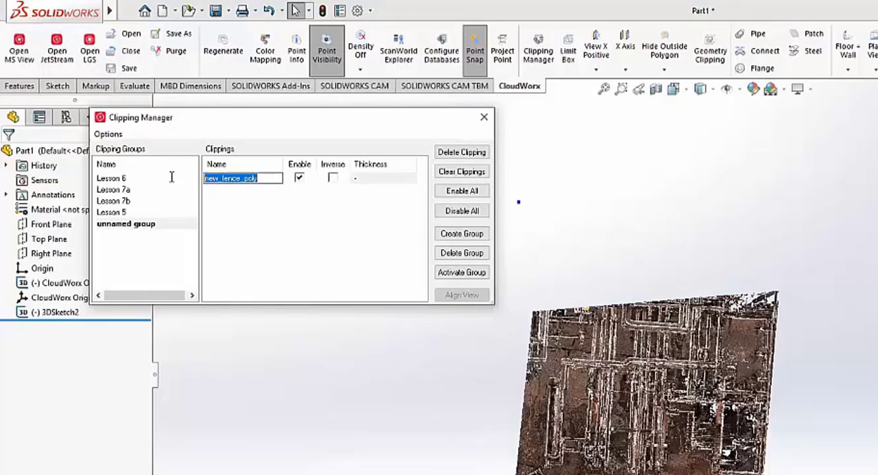
double_click(139, 225)
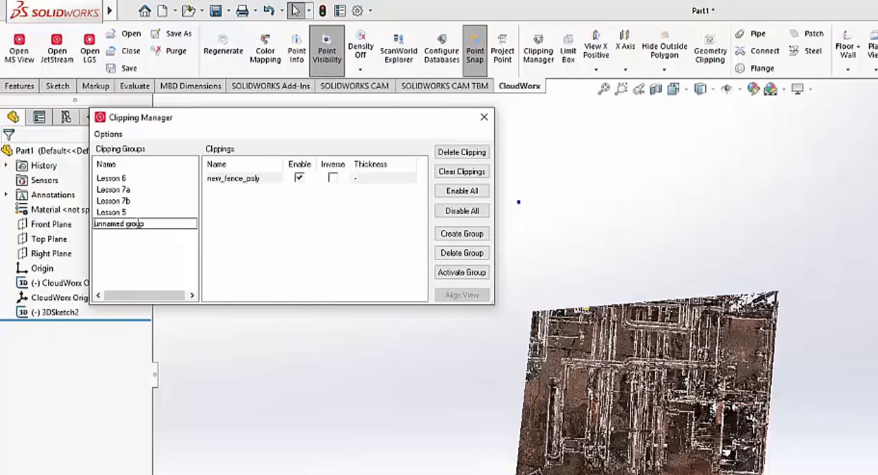
click(132, 213)
click(147, 223)
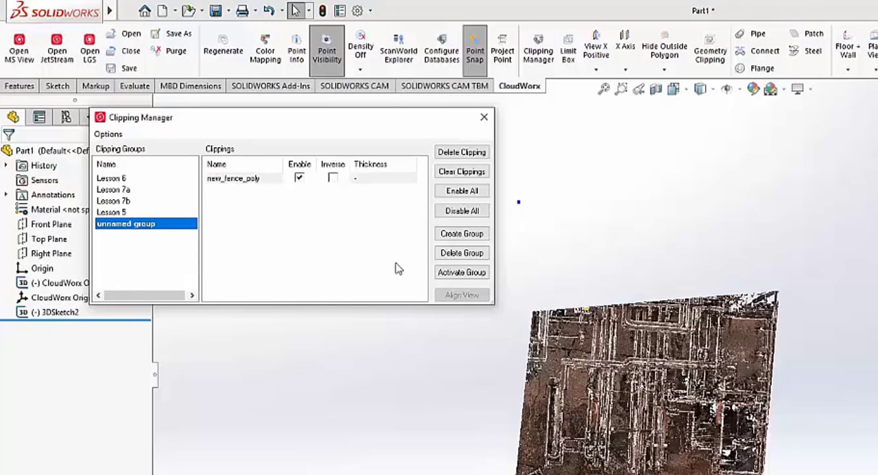
click(484, 117)
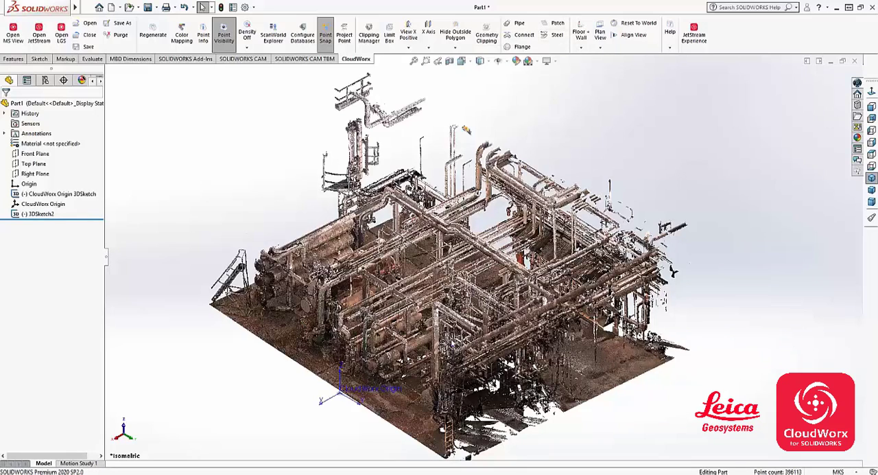
- Fit a pipe with cylinder, centerline and annotation to the vertical green pipe, and check it with the point cloud temporarily hidden
scroll(483, 260, up, 1)
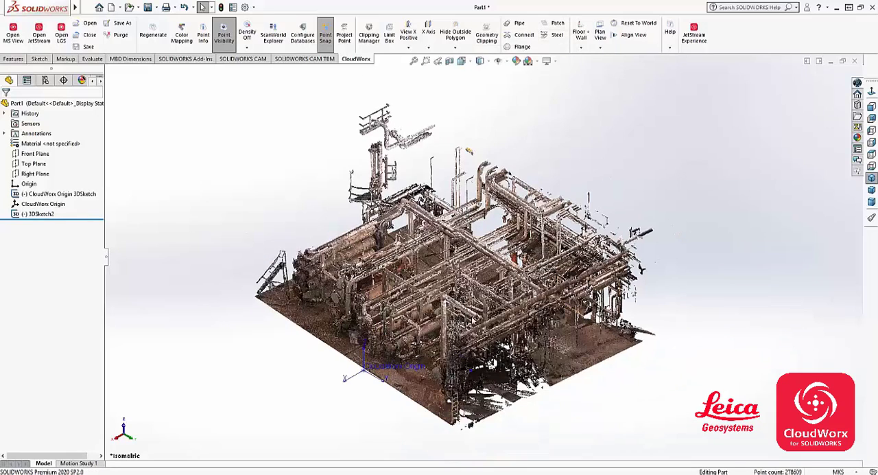
scroll(469, 330, down, 3)
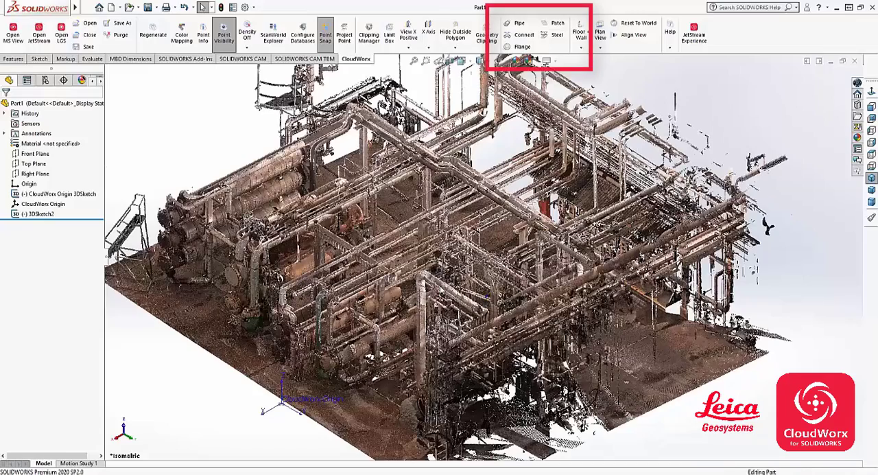
scroll(429, 293, down, 1)
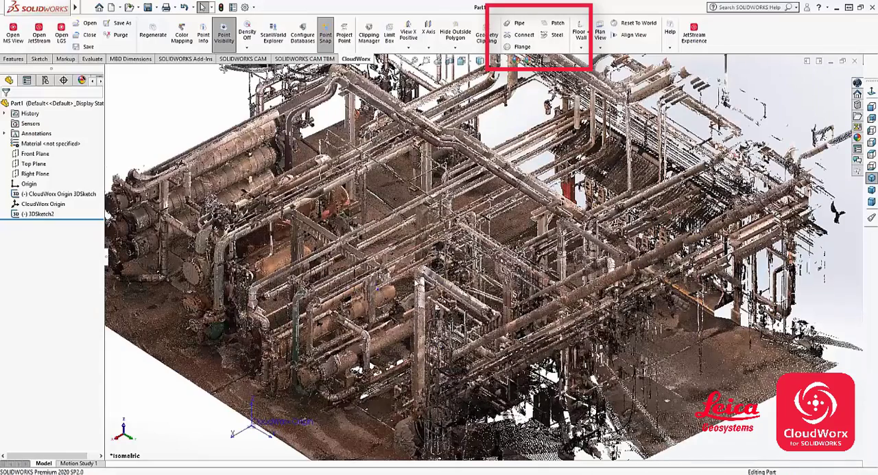
scroll(392, 285, down, 1)
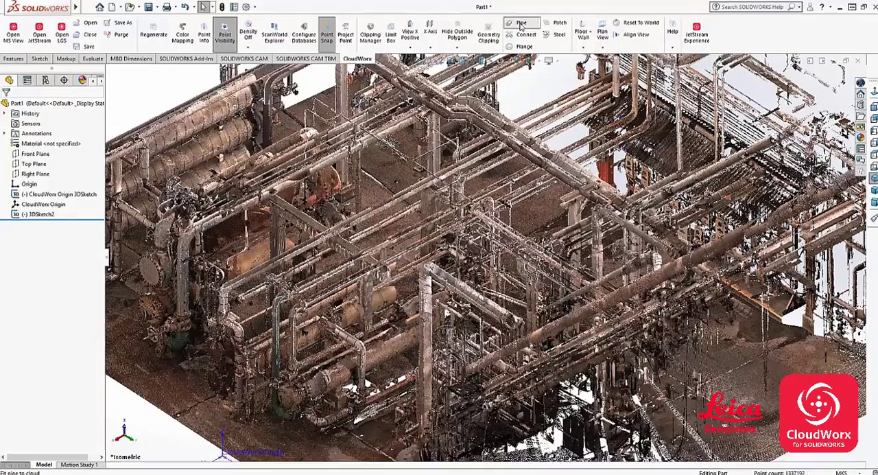
click(520, 25)
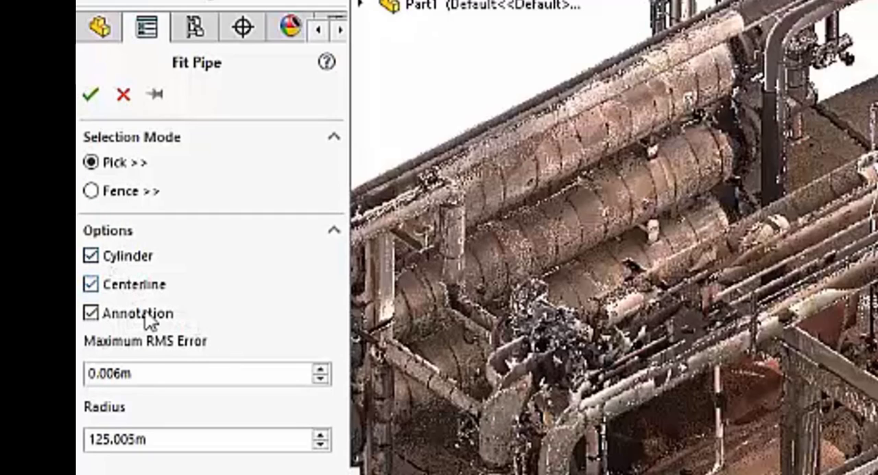
click(173, 375)
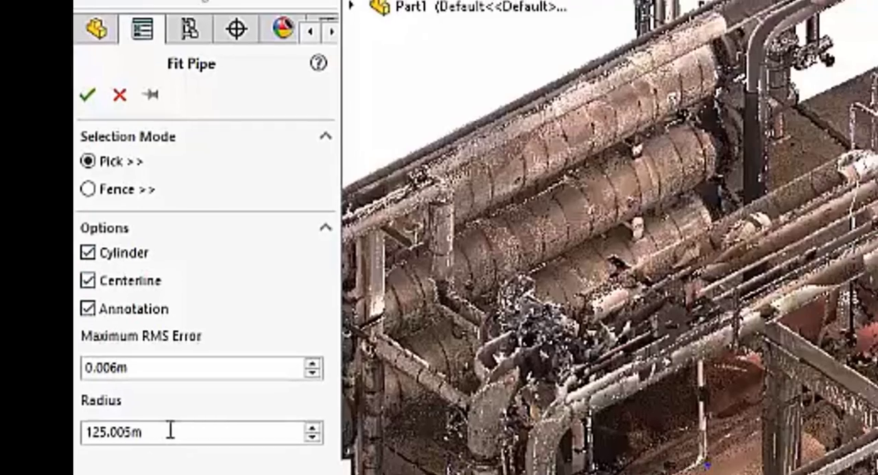
double_click(175, 437)
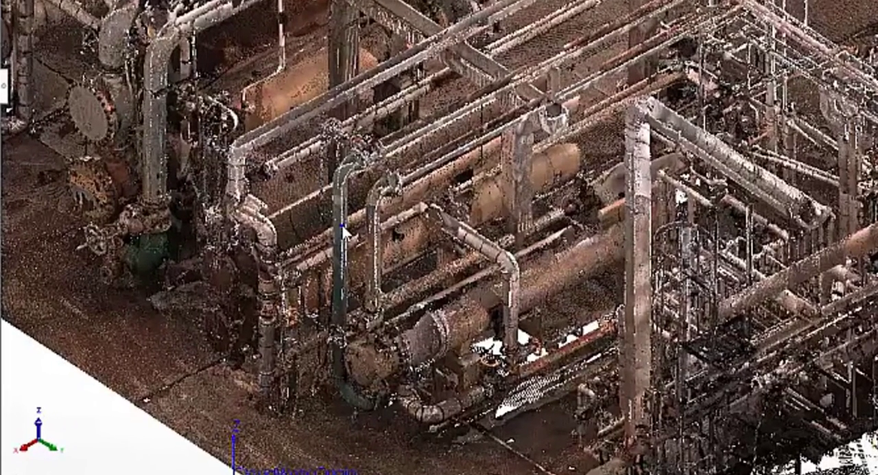
click(343, 232)
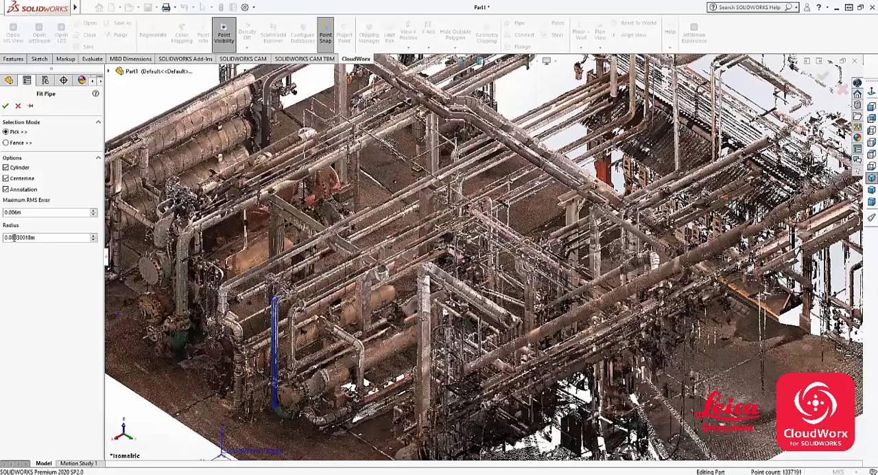
click(5, 106)
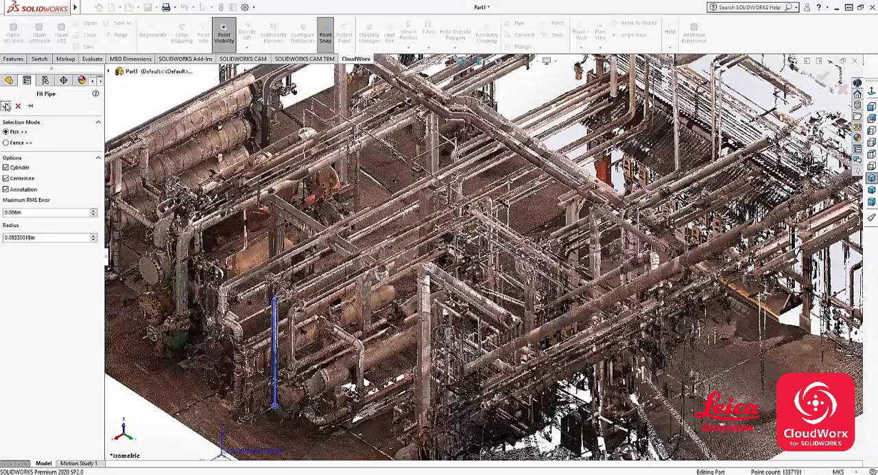
click(5, 105)
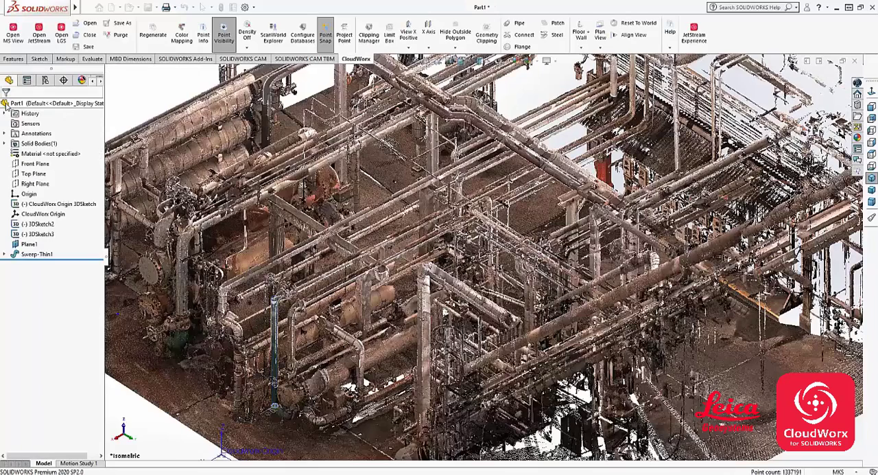
click(224, 38)
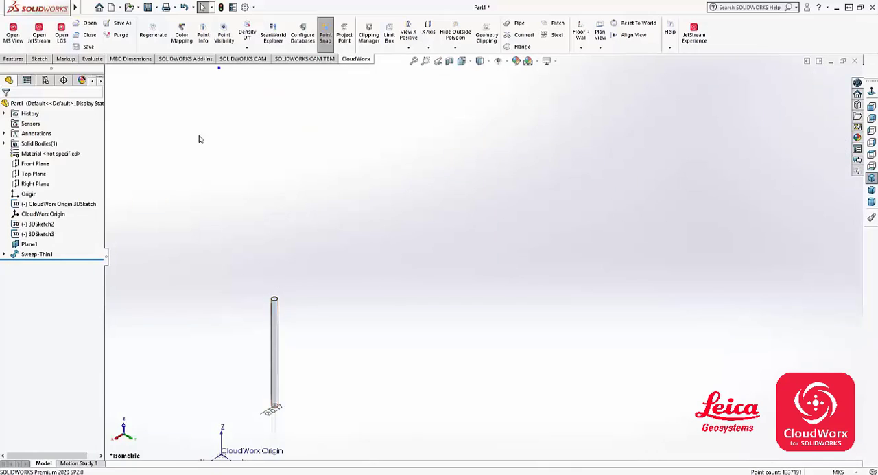
click(227, 39)
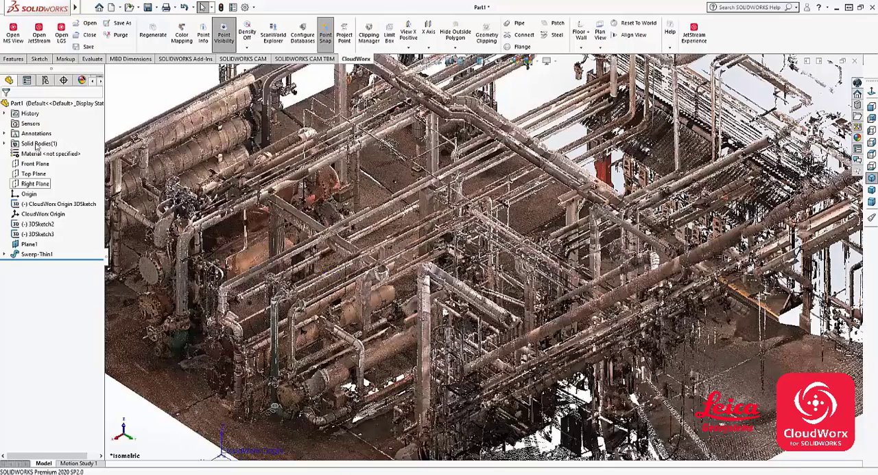
- Fit a second pipe to the horizontal run that starts near the top of the first fitted pipe, and hide the point cloud
click(523, 25)
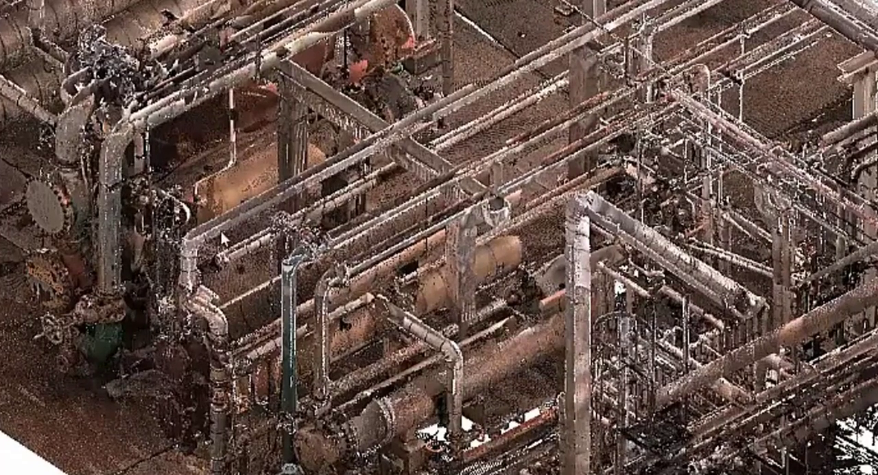
click(421, 191)
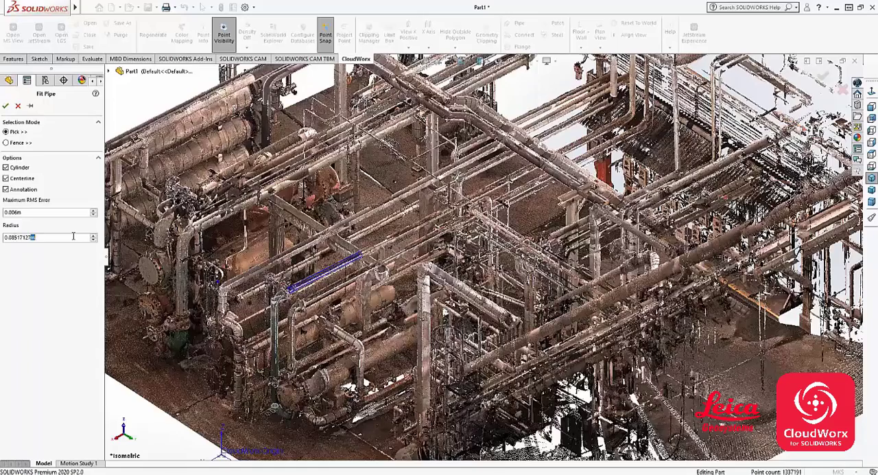
click(5, 105)
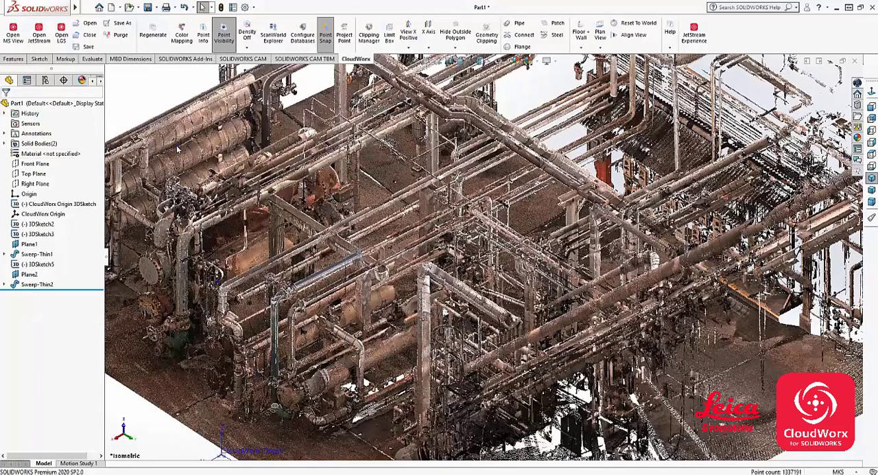
click(222, 35)
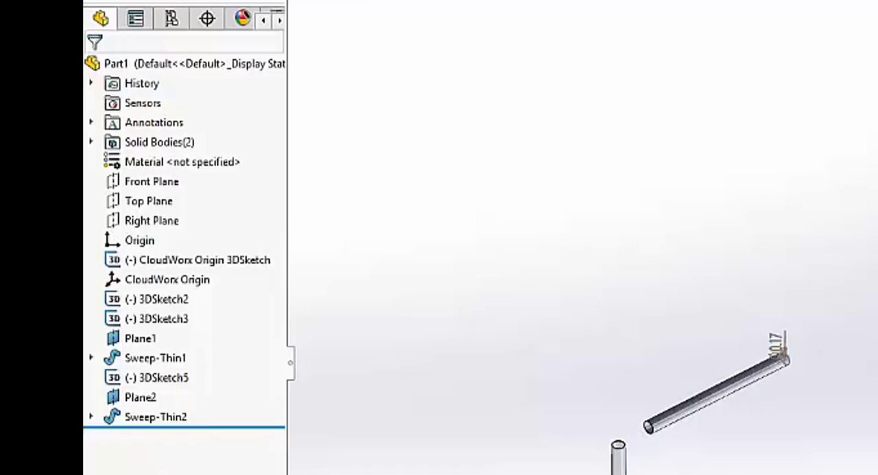
- Connect the vertical and horizontal pipe cylinders using Connect Cylinders with the Cylinder, Elbow and Delete selected objects options enabled
click(521, 36)
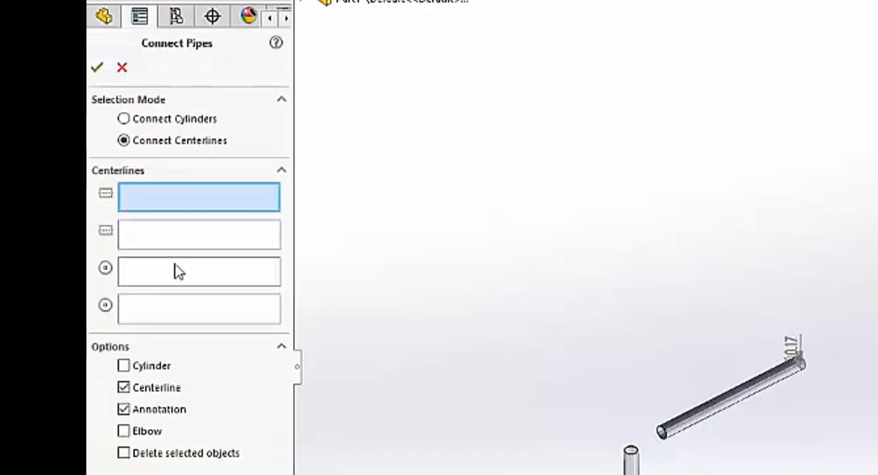
click(148, 119)
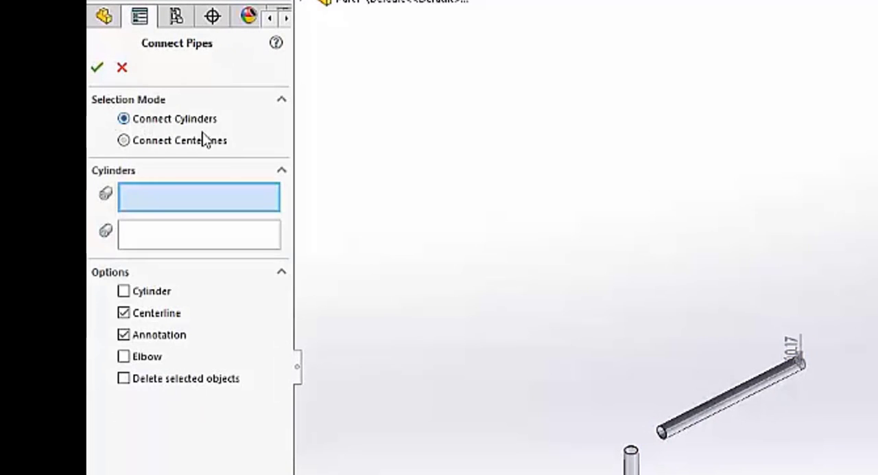
click(158, 143)
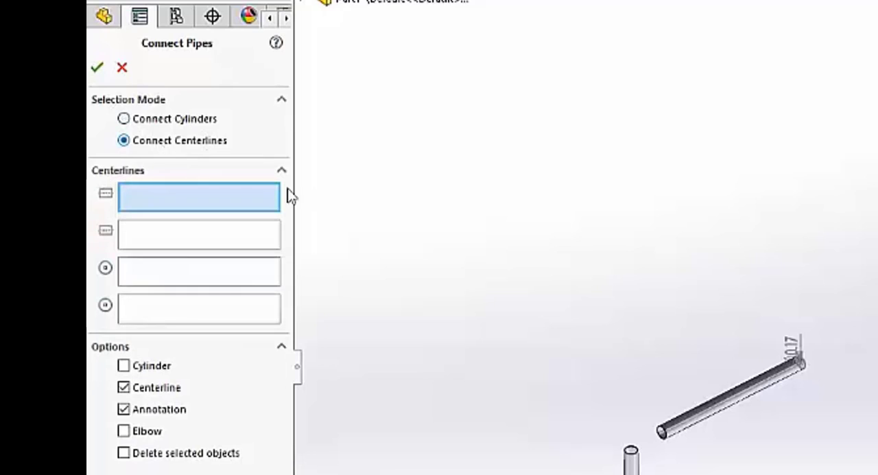
click(163, 125)
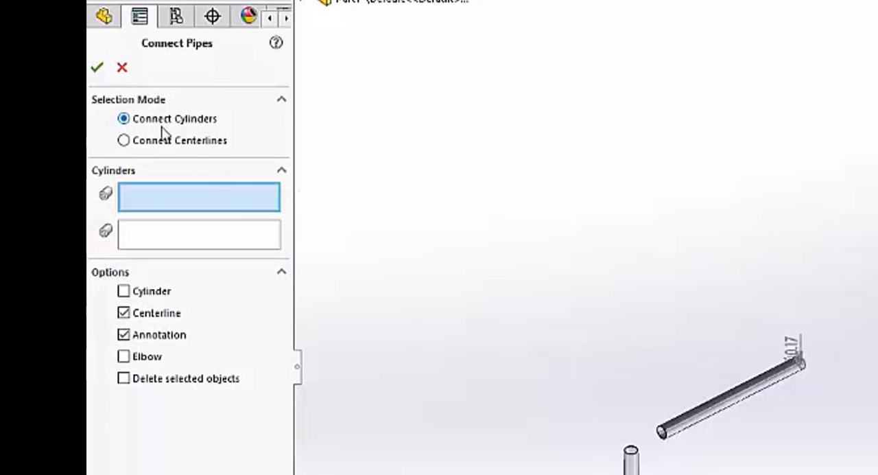
click(123, 291)
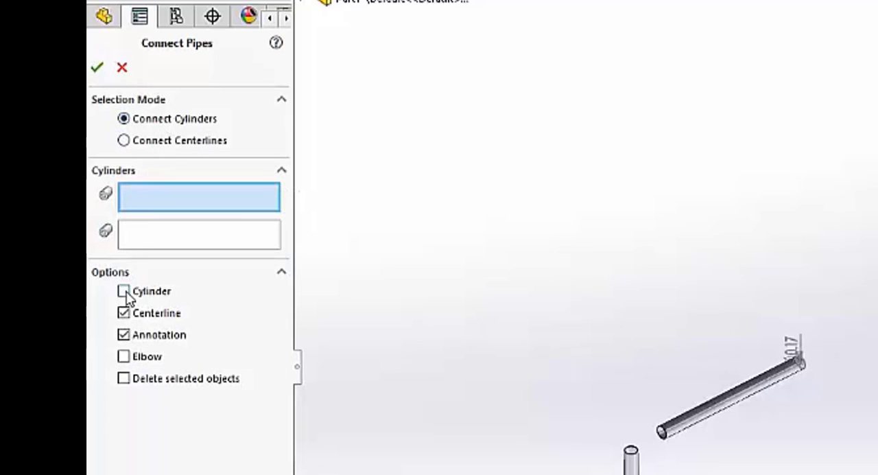
click(124, 358)
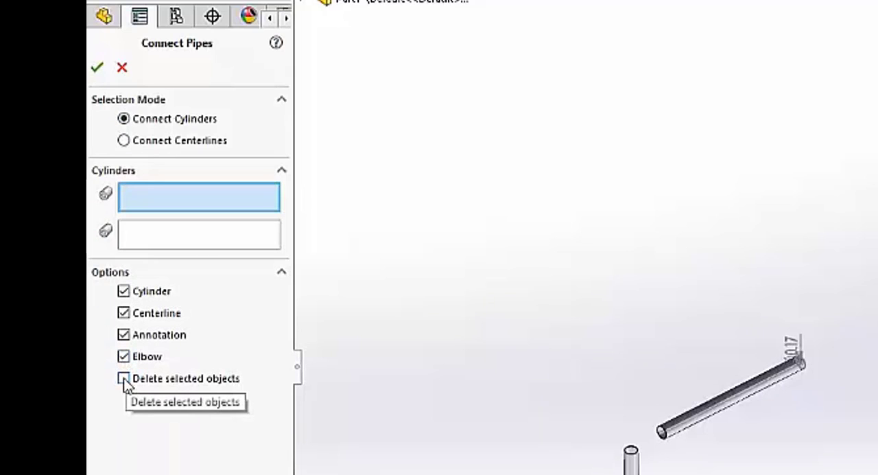
click(124, 378)
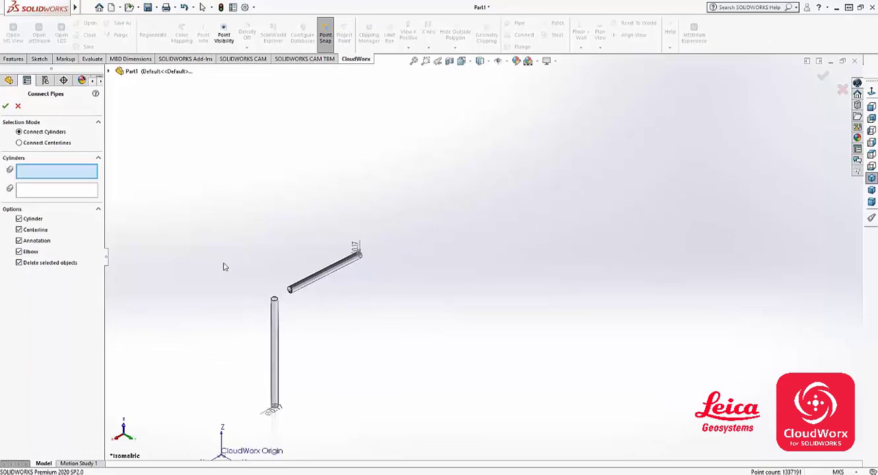
click(275, 310)
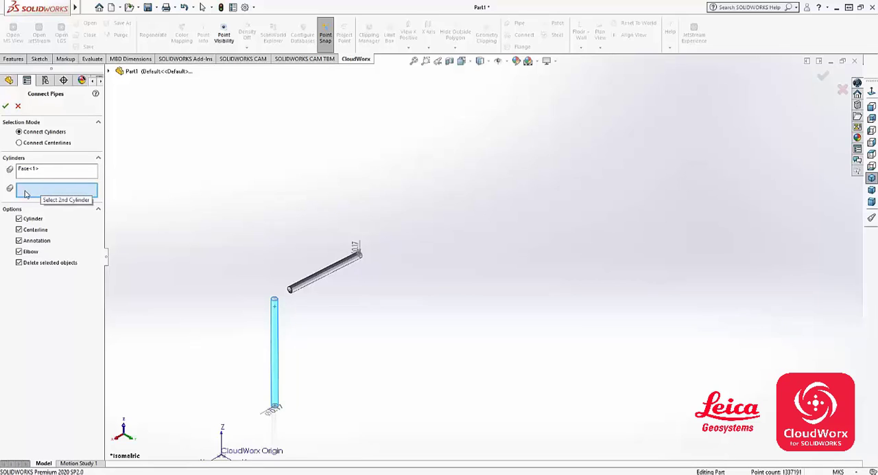
click(296, 288)
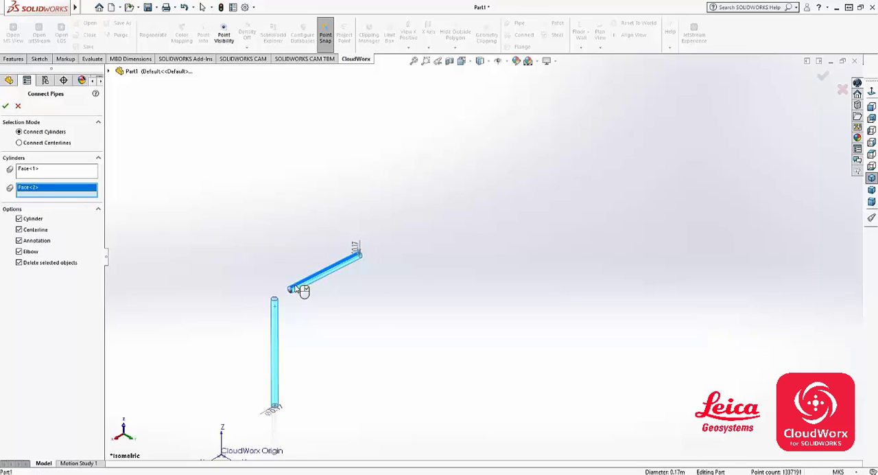
right_click(297, 288)
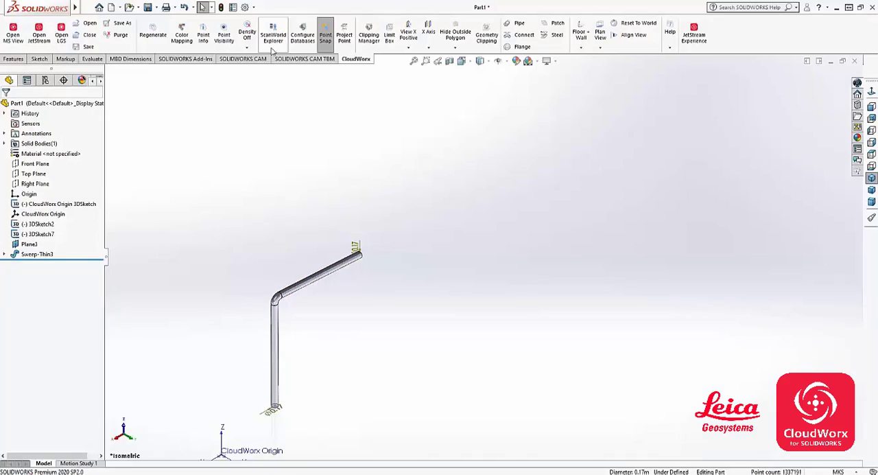
- Show the point cloud again and set up Fit Steel for an I-Beam (Wide flange) section using the UnitedStates steel catalog
click(223, 35)
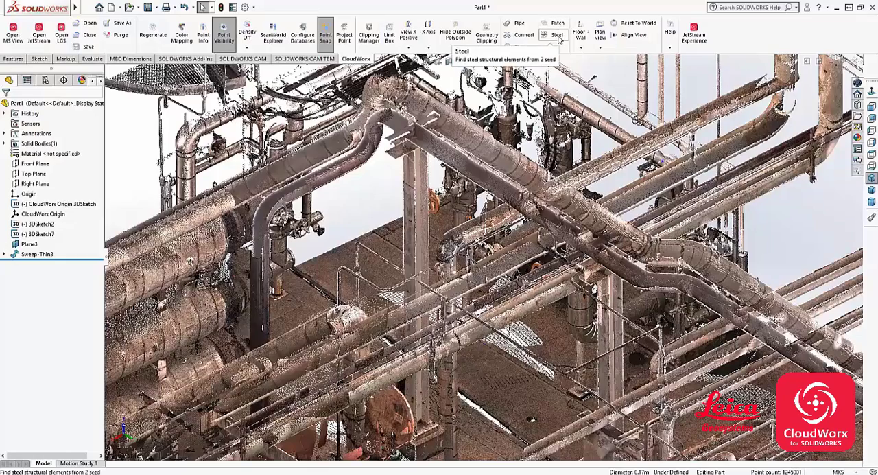
click(559, 39)
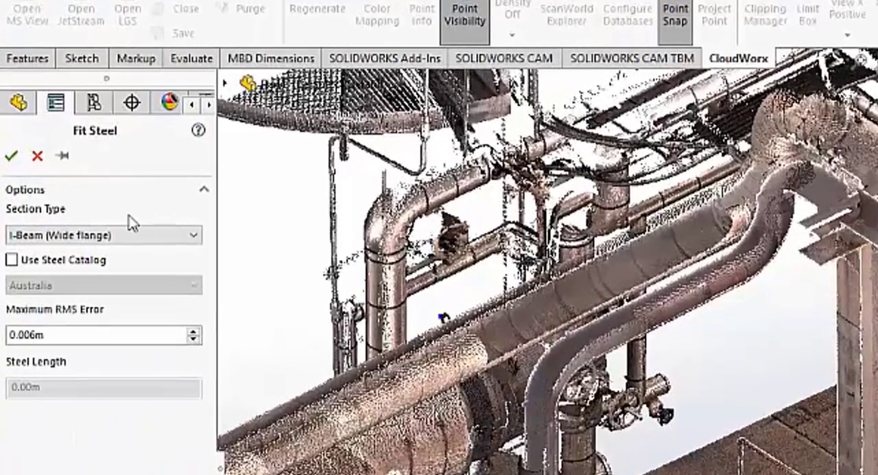
click(91, 234)
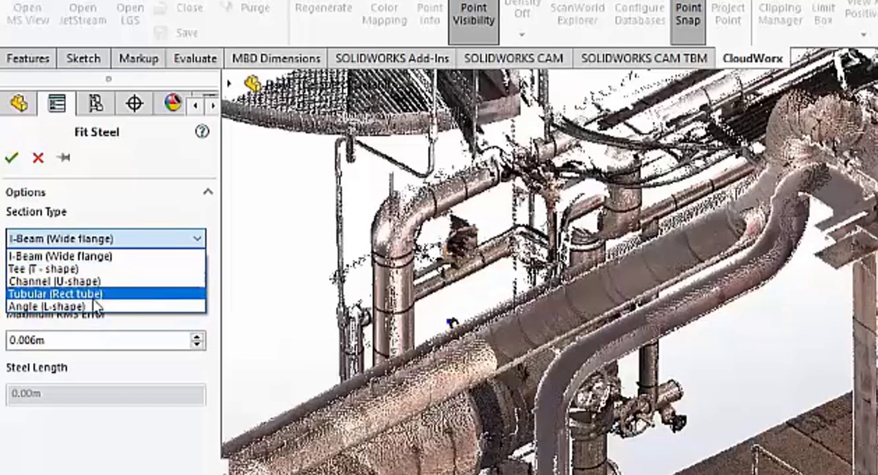
click(77, 256)
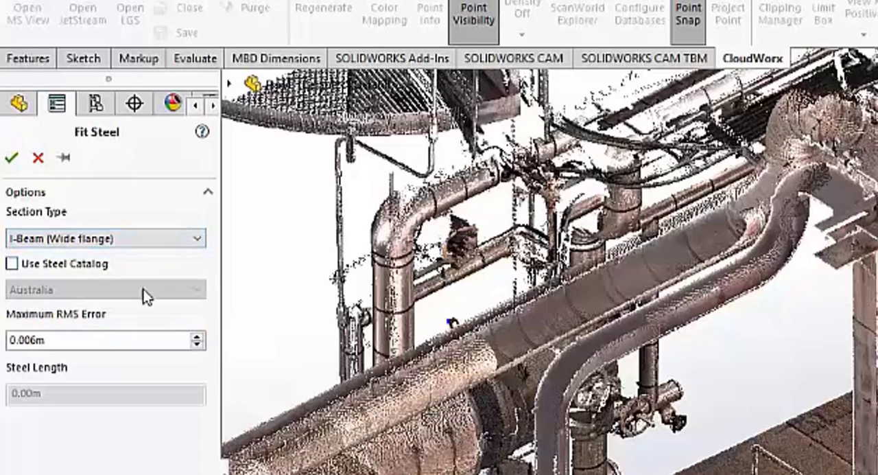
click(63, 271)
click(79, 290)
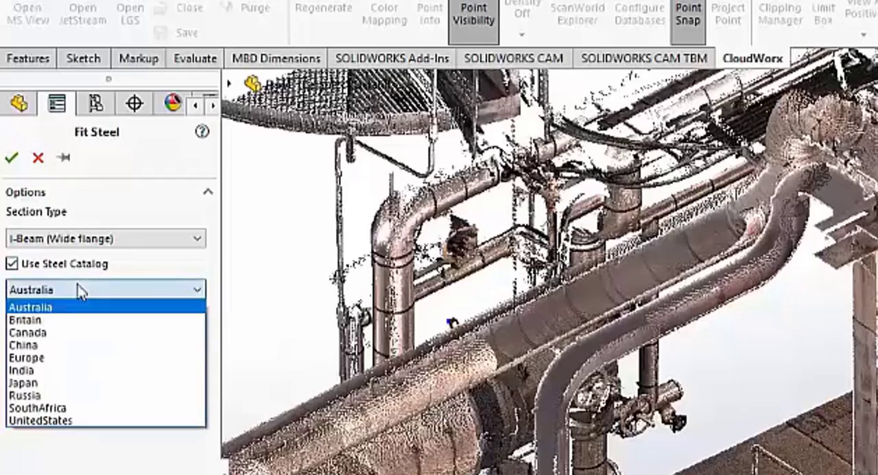
click(66, 420)
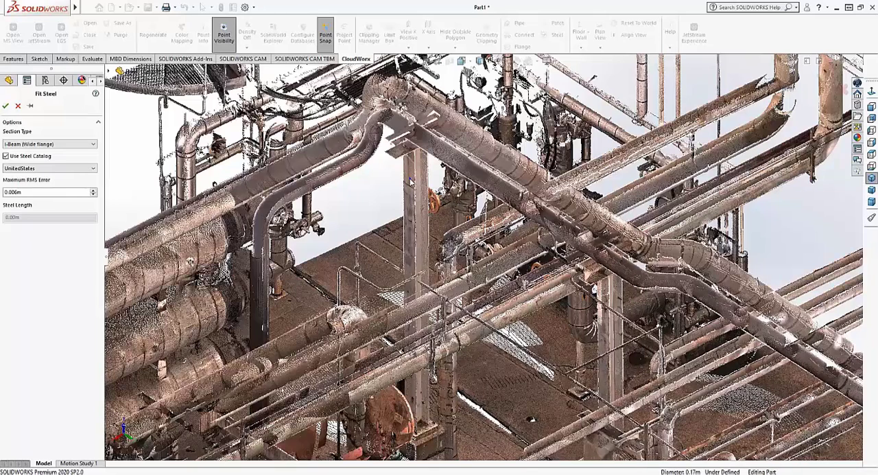
- Fit the steel beam between two points on the vertical column below the pipe bend, using the HP8x36 section from the parts table
click(409, 181)
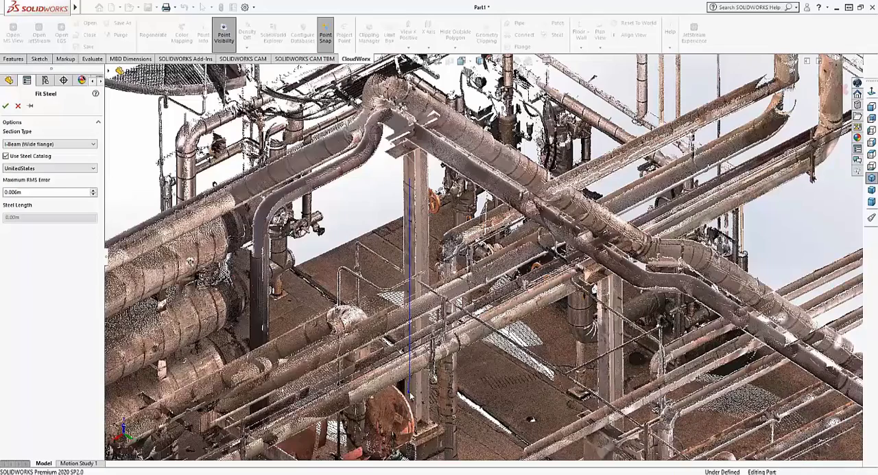
click(411, 396)
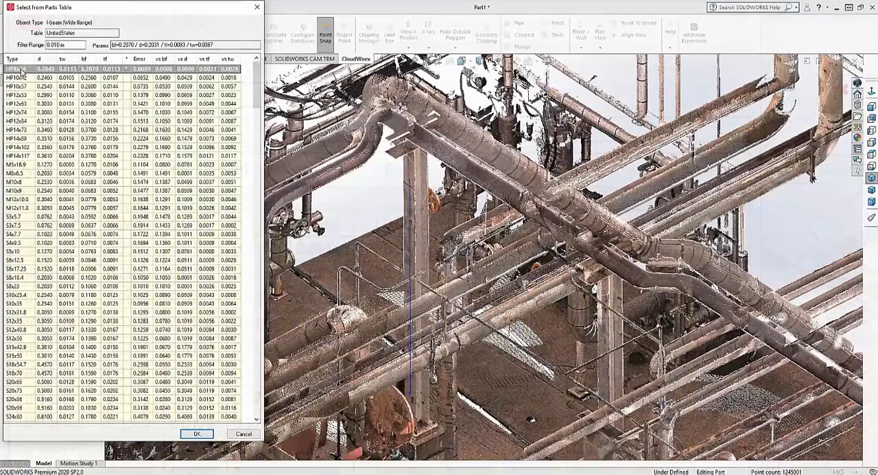
click(197, 433)
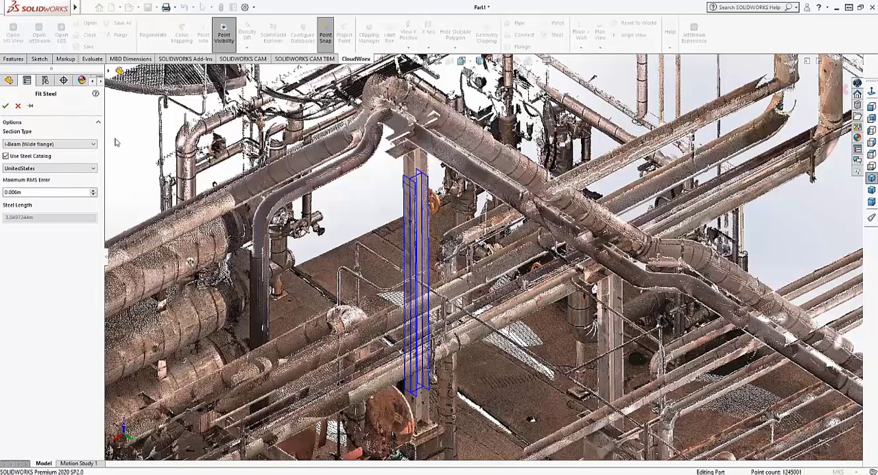
click(5, 105)
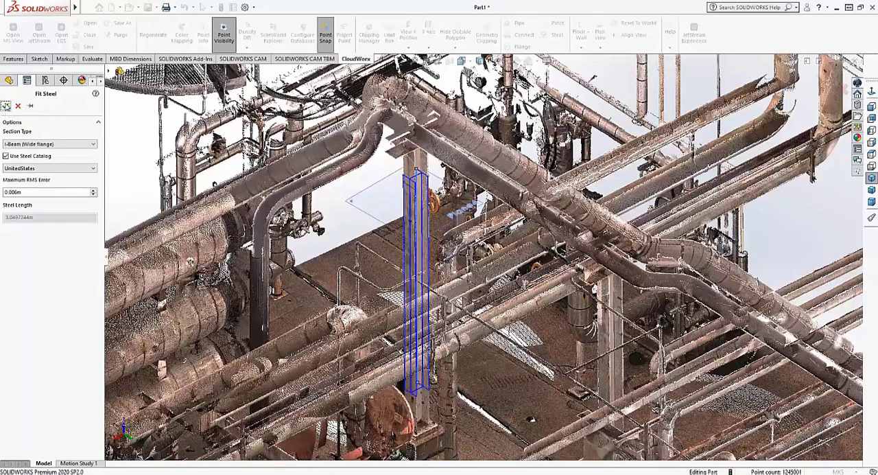